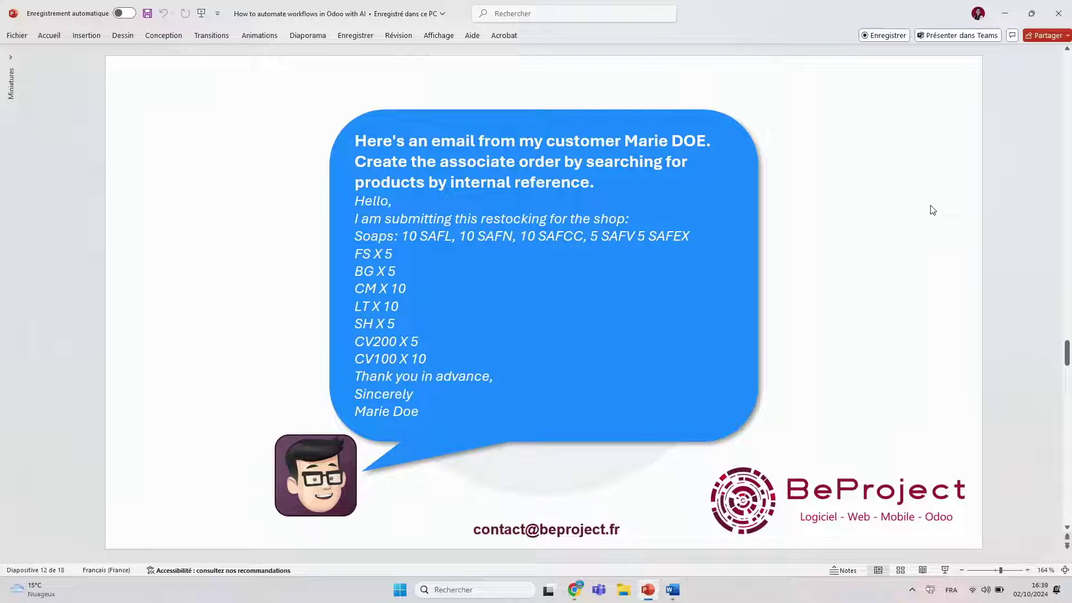
# Copy the full text of the customer restocking email prompt from the speech bubble on the slide
pyautogui.click(692, 197)
pyautogui.hotkey('ctrl', 'a')
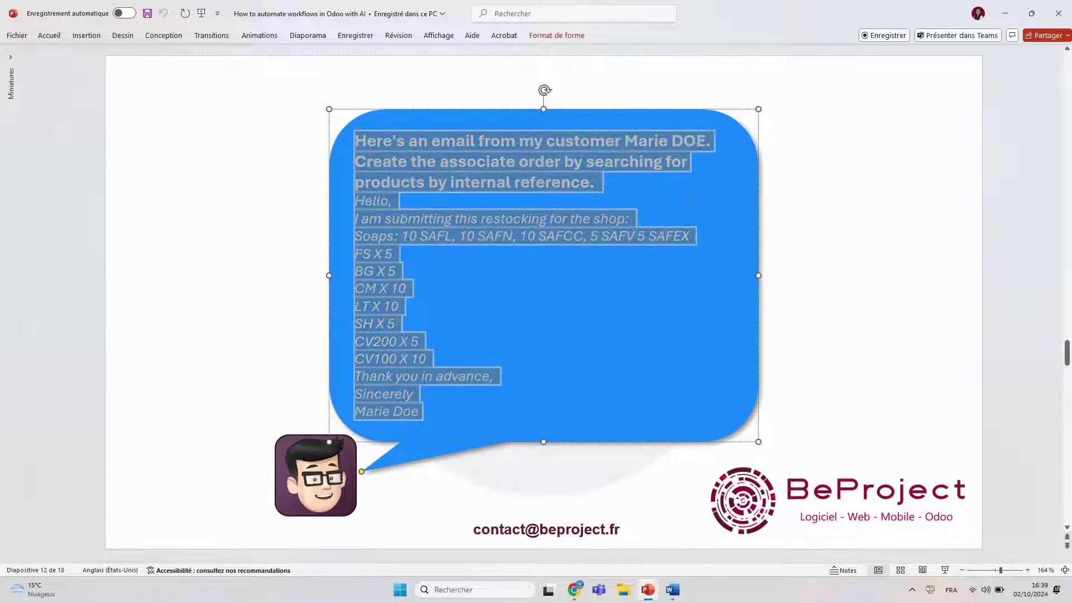
pyautogui.click(1054, 250)
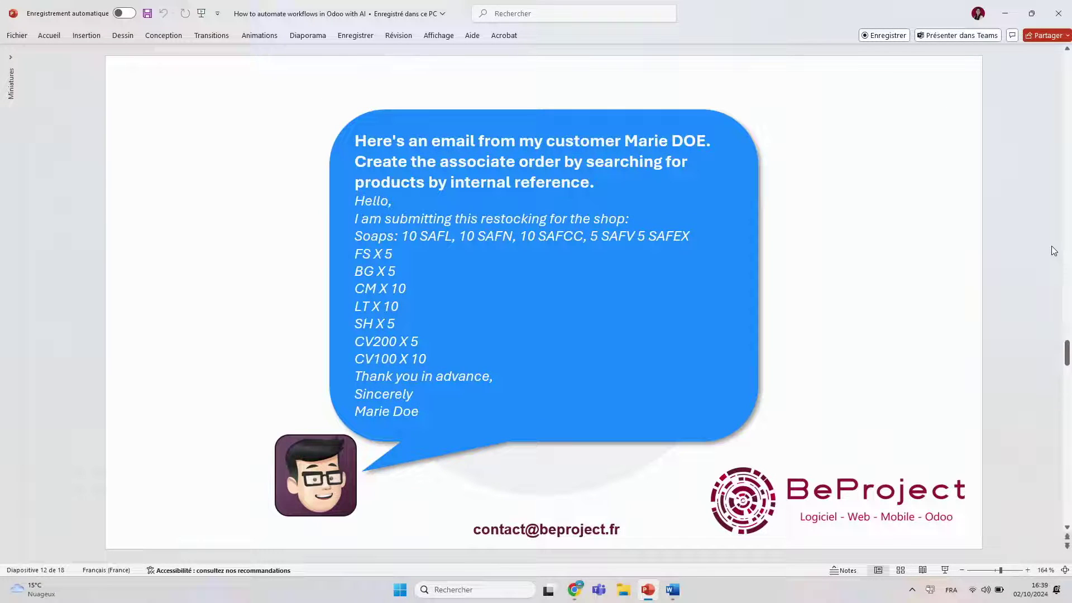
# Switch to Odoo in Chrome and send the copied email prompt to the Chat IA assistant
pyautogui.click(575, 597)
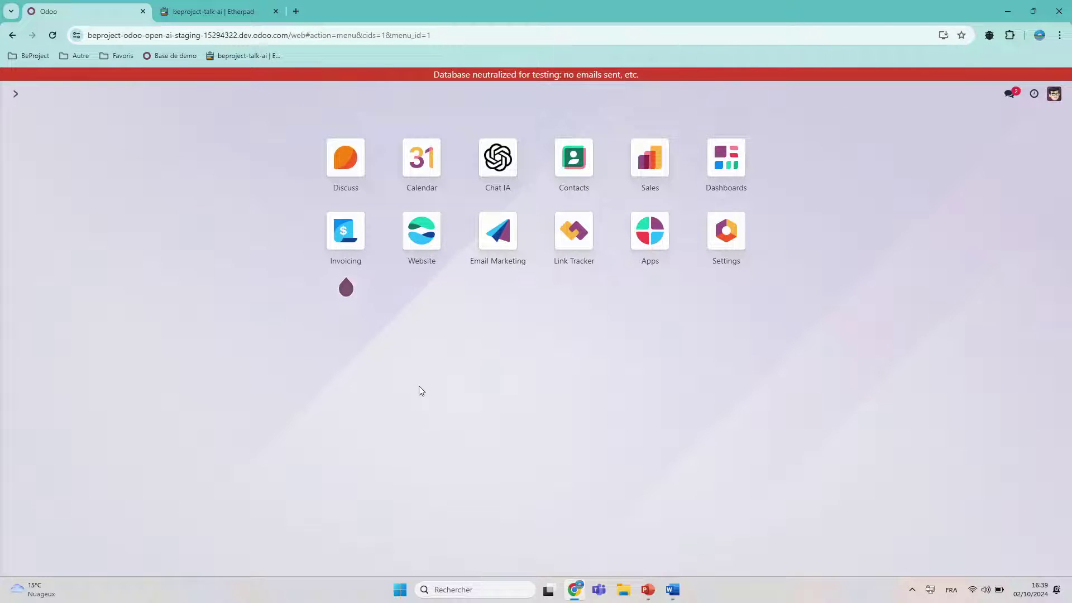
pyautogui.click(499, 168)
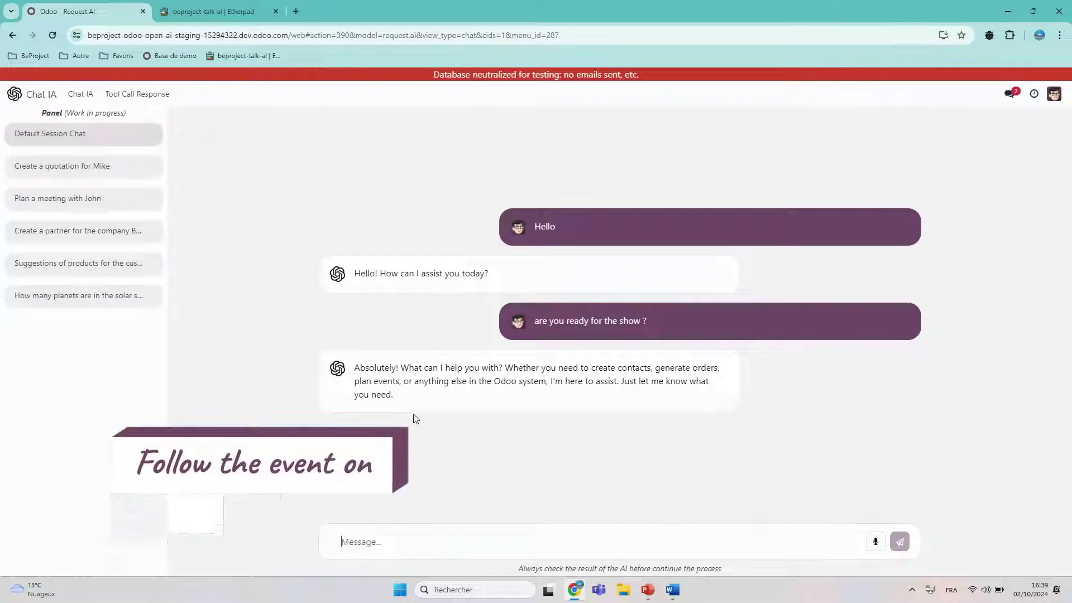
pyautogui.hotkey('ctrl', 'v')
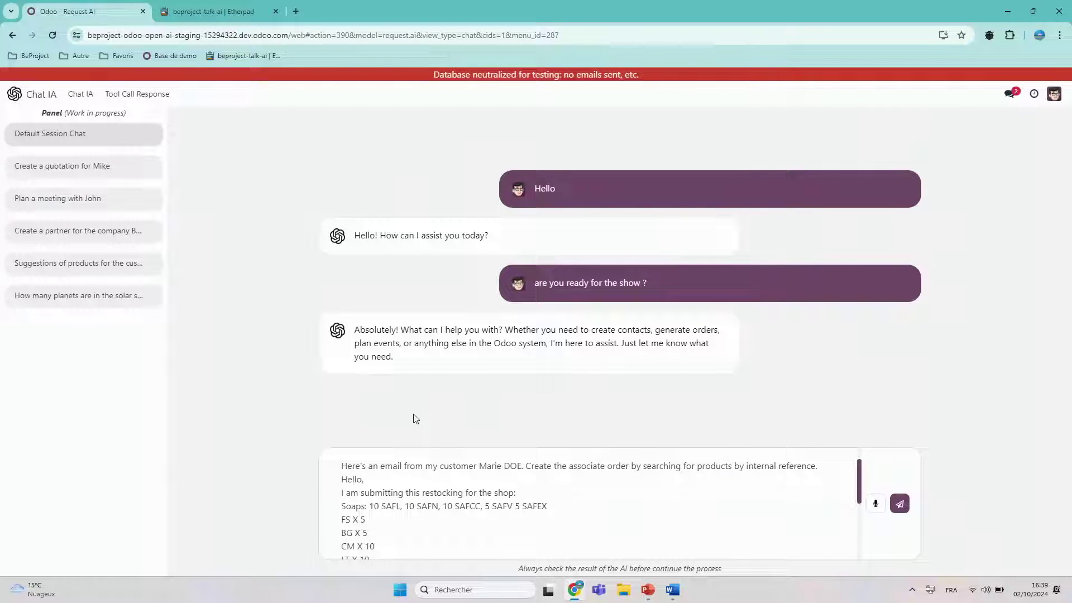
pyautogui.scroll(-3, 420, 483)
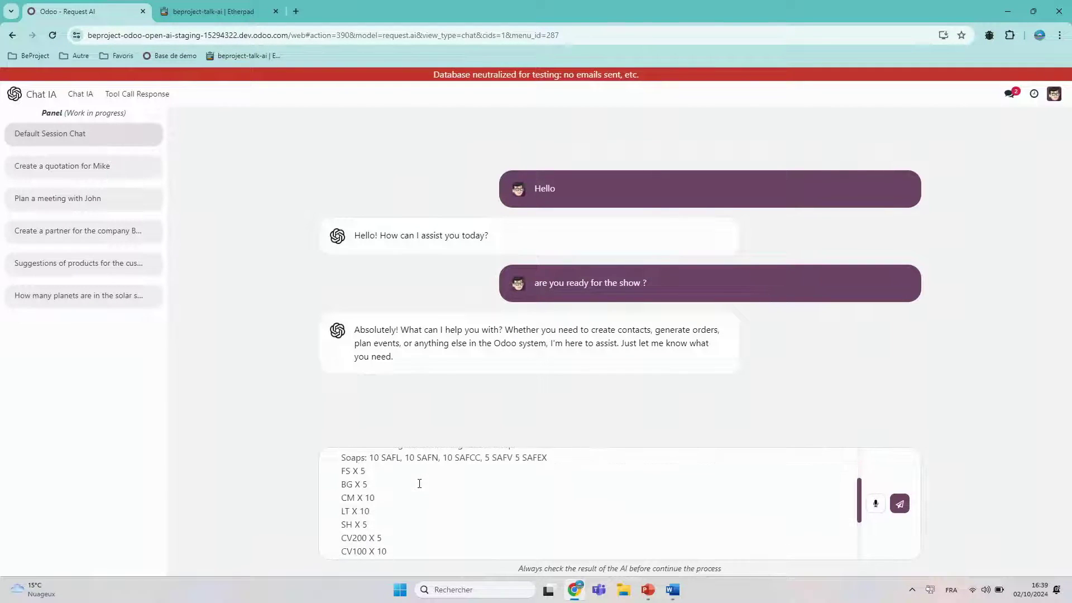
pyautogui.scroll(-3, 419, 483)
pyautogui.click(899, 504)
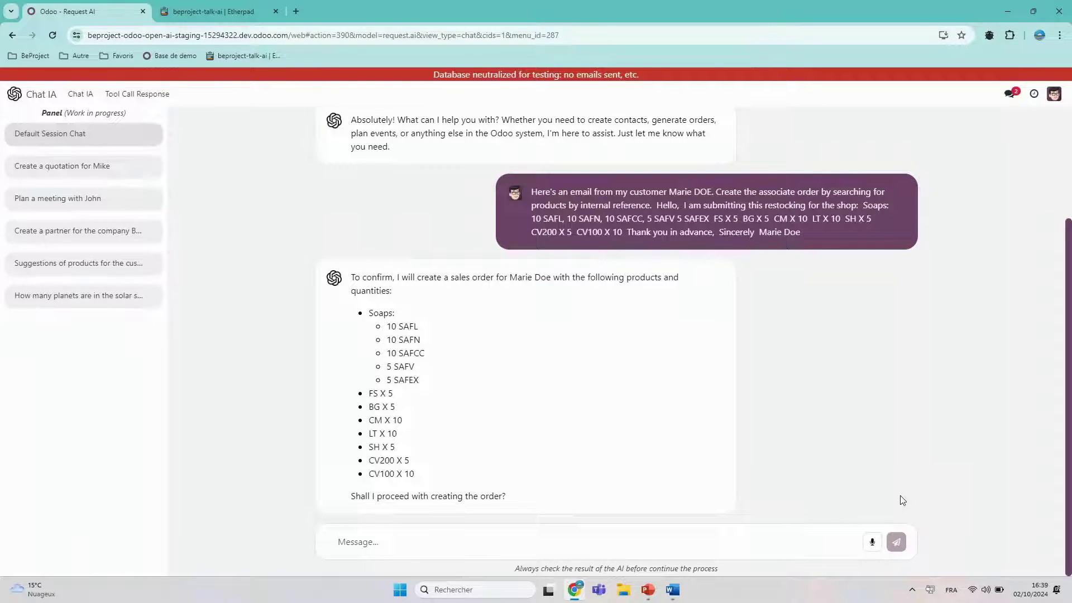
# Confirm the creation of the sales order by replying "ok" to the assistant
pyautogui.click(728, 549)
pyautogui.write('ok')
pyautogui.press('Return')
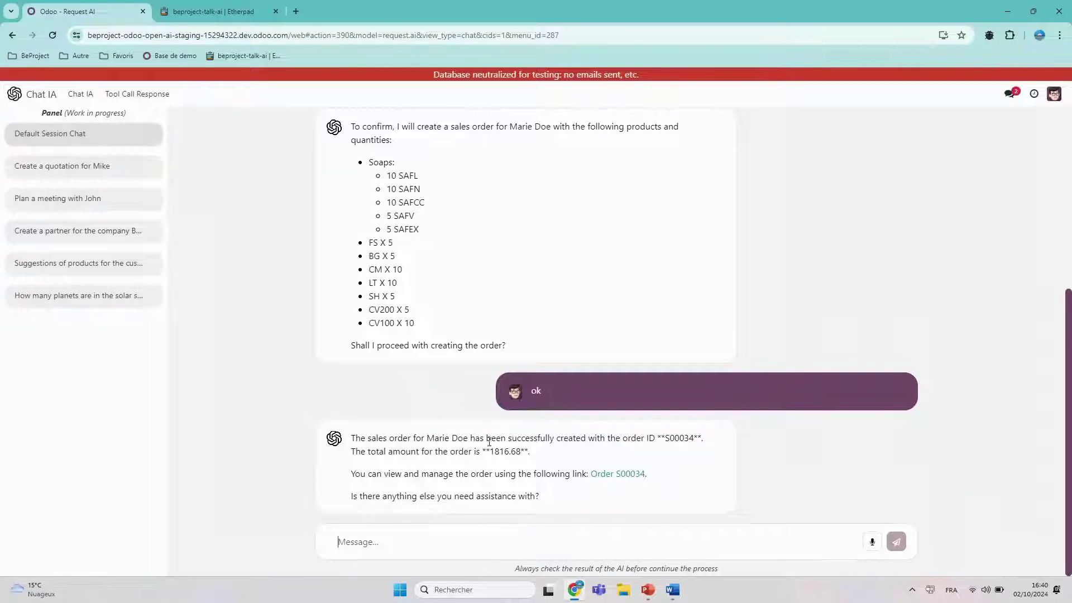
# Open the created sales order from the assistant's link and check its customer, products and quantities
pyautogui.click(619, 474)
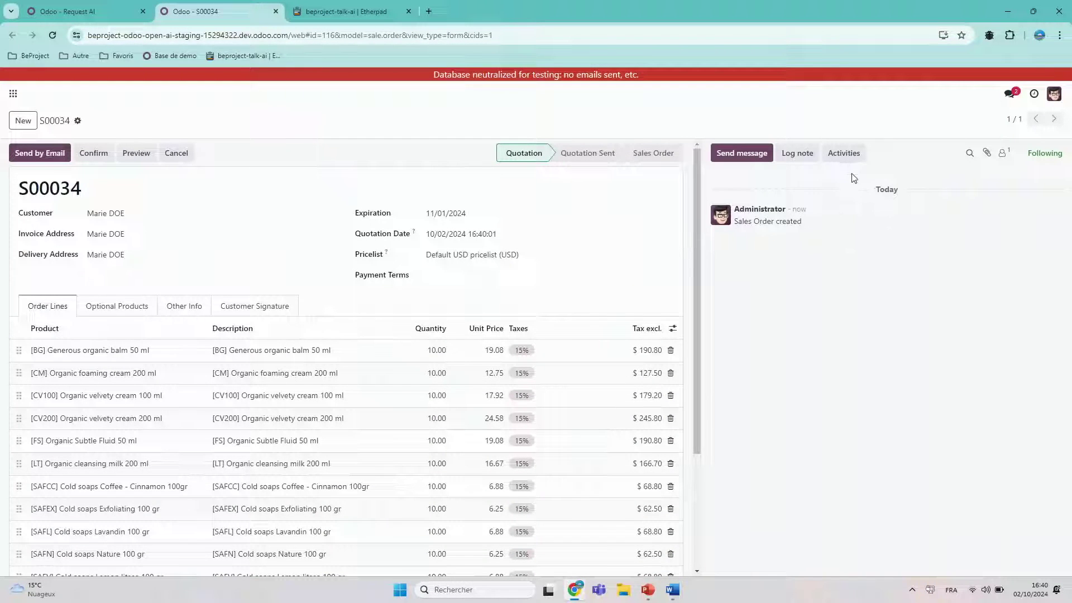
pyautogui.moveTo(797, 205)
pyautogui.scroll(-3, 596, 290)
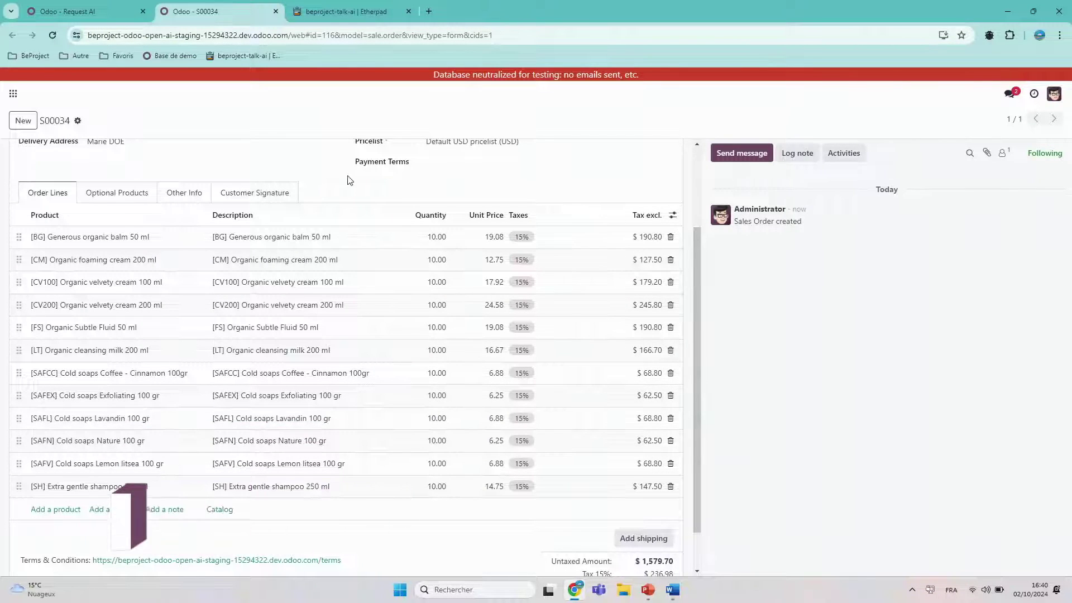
pyautogui.scroll(3, 167, 231)
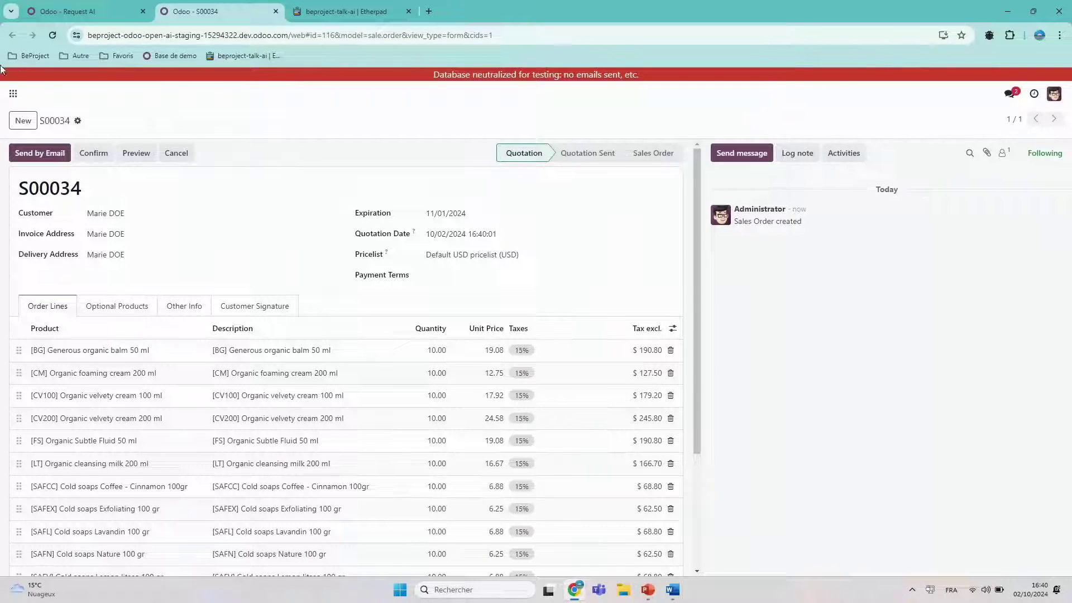
# Switch to PowerPoint and copy the prompt about products rated less than 3 from the following slide
pyautogui.click(89, 6)
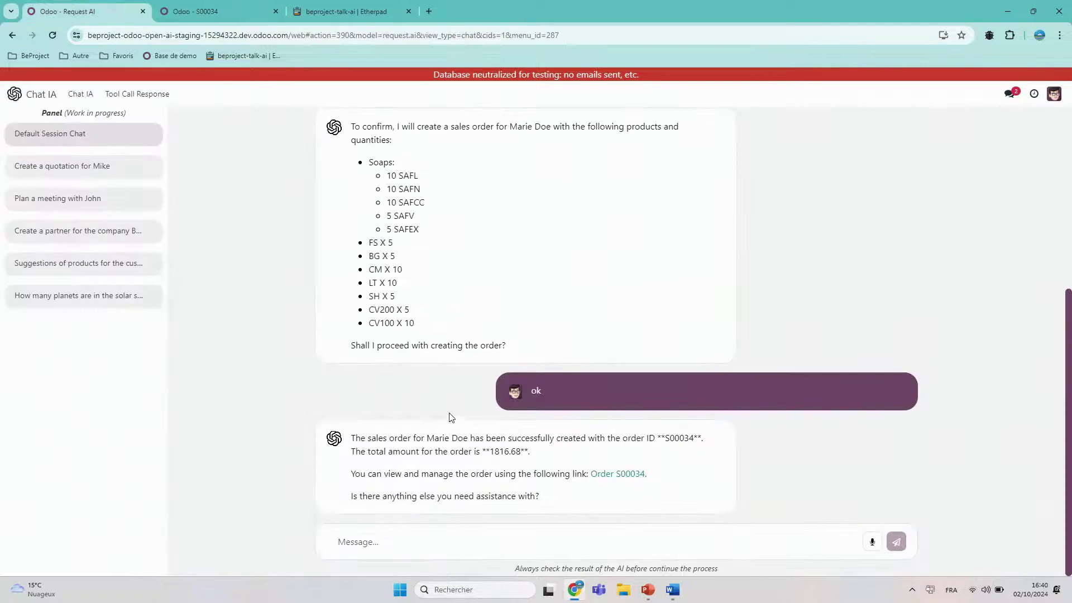
pyautogui.click(650, 593)
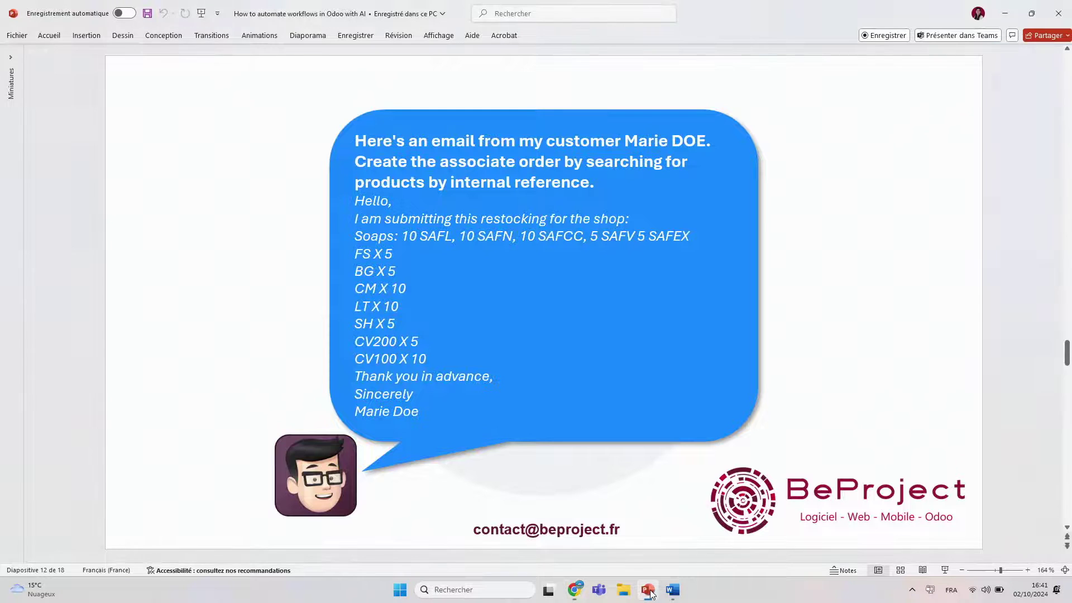
pyautogui.scroll(-1, 999, 319)
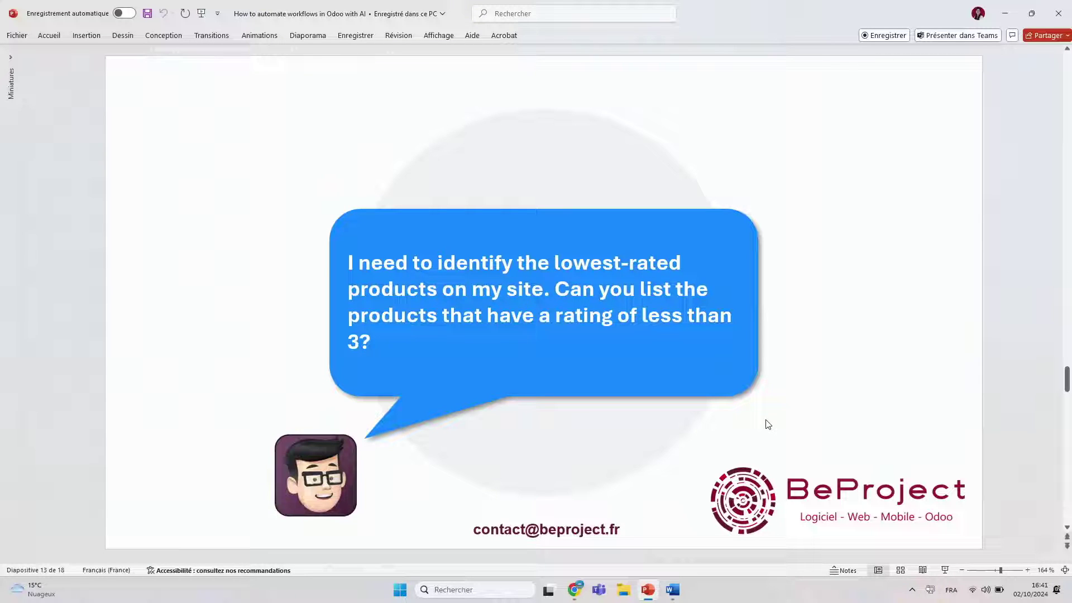
pyautogui.click(617, 316)
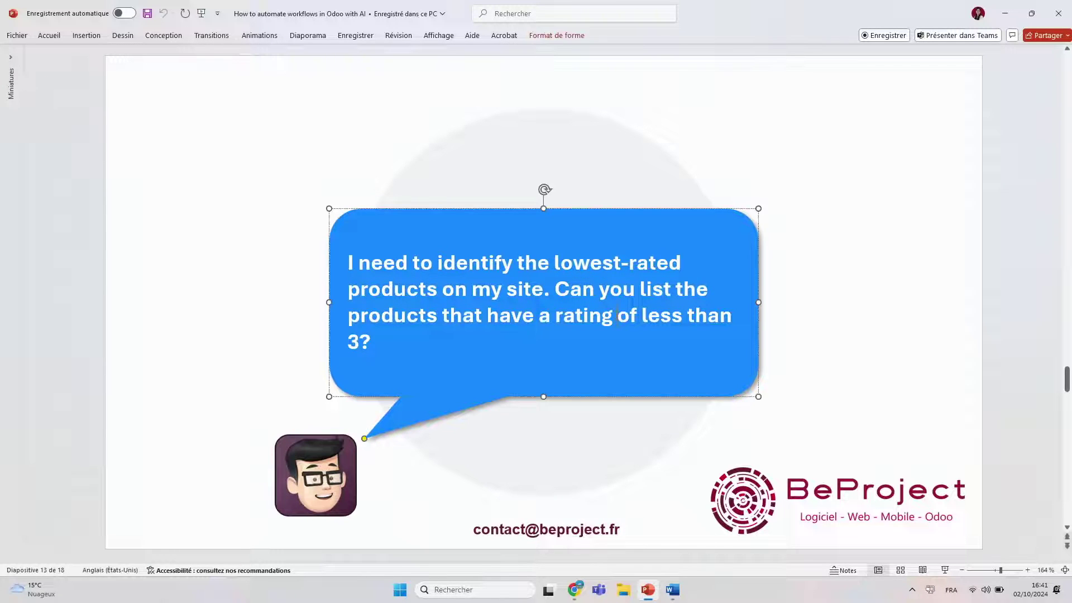
pyautogui.hotkey('ctrl', 'a')
pyautogui.hotkey('ctrl', 'c')
# Return to the Odoo chat and send the copied request to list products with a rating of less than 3
pyautogui.click(1005, 14)
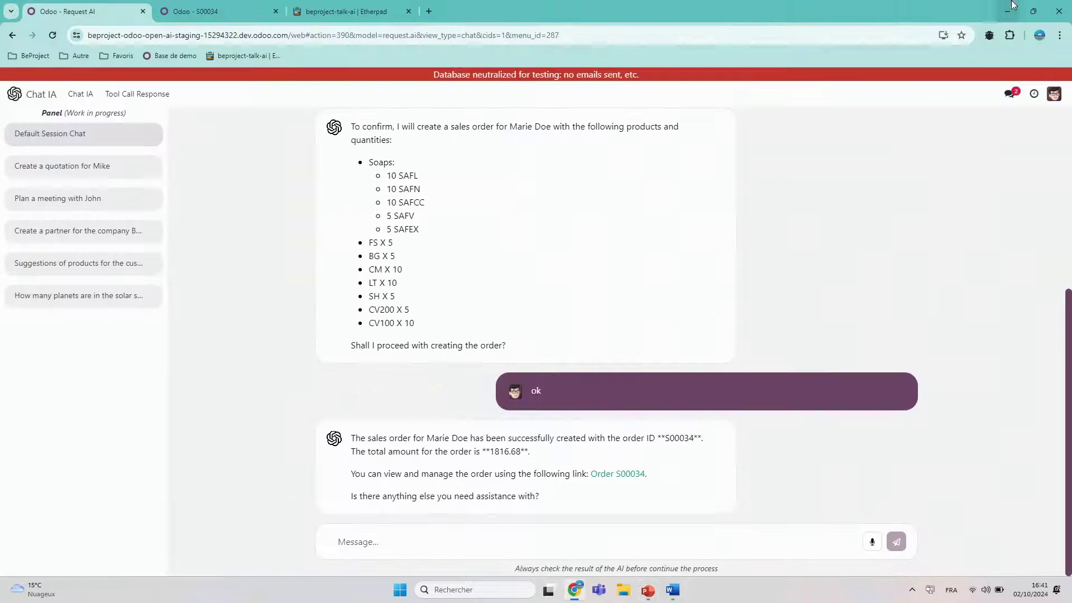
pyautogui.click(461, 532)
pyautogui.hotkey('ctrl', 'v')
pyautogui.press('BackSpace')
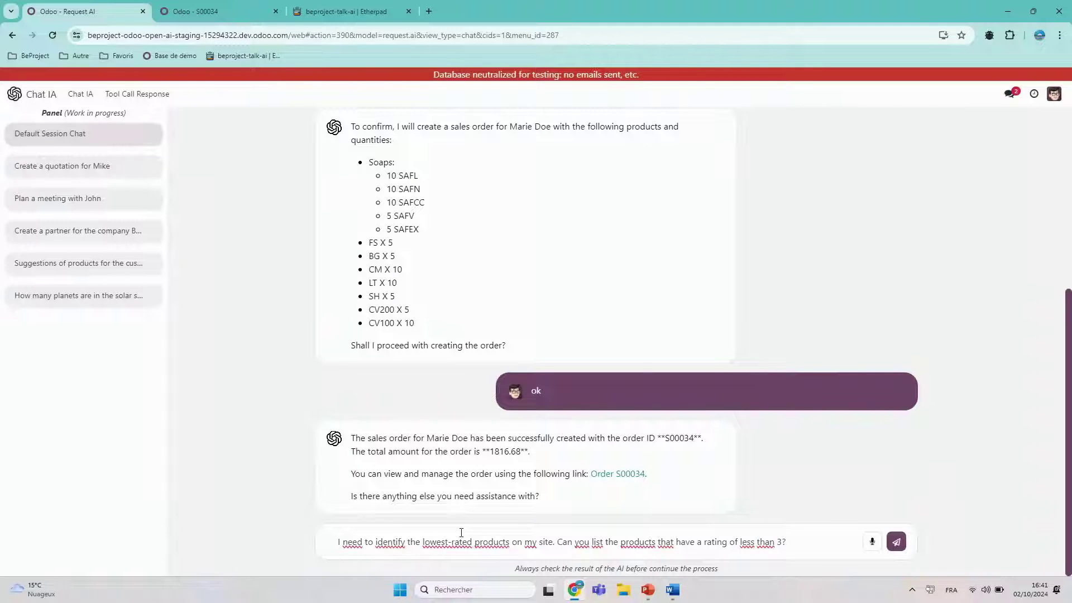
pyautogui.press('Return')
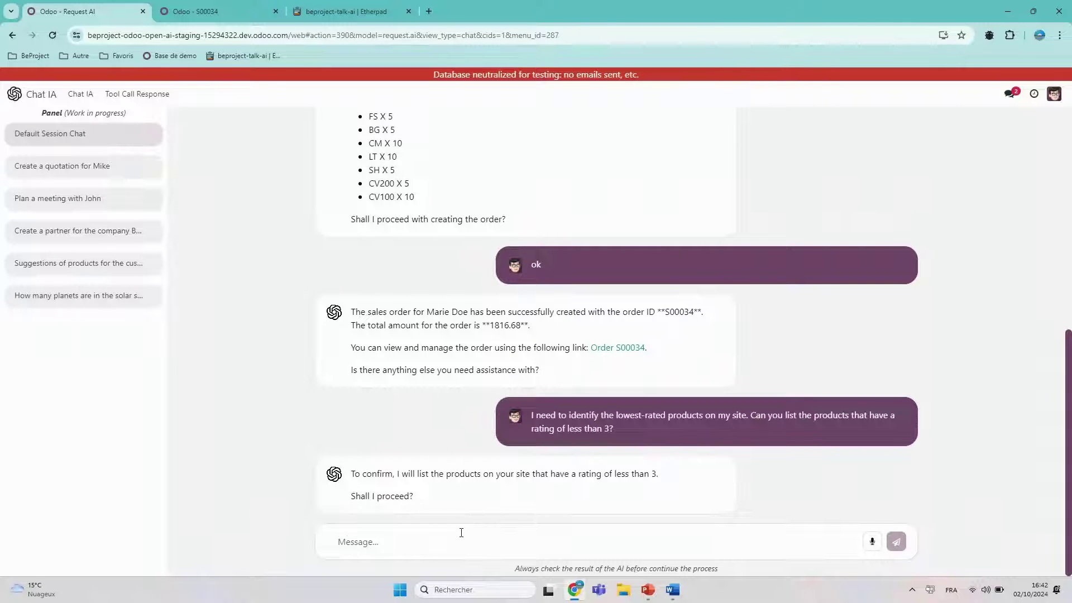
# Reply "yes" to have the assistant list the low-rated products, and review the reasons in its answer
pyautogui.write('yes')
pyautogui.press('Return')
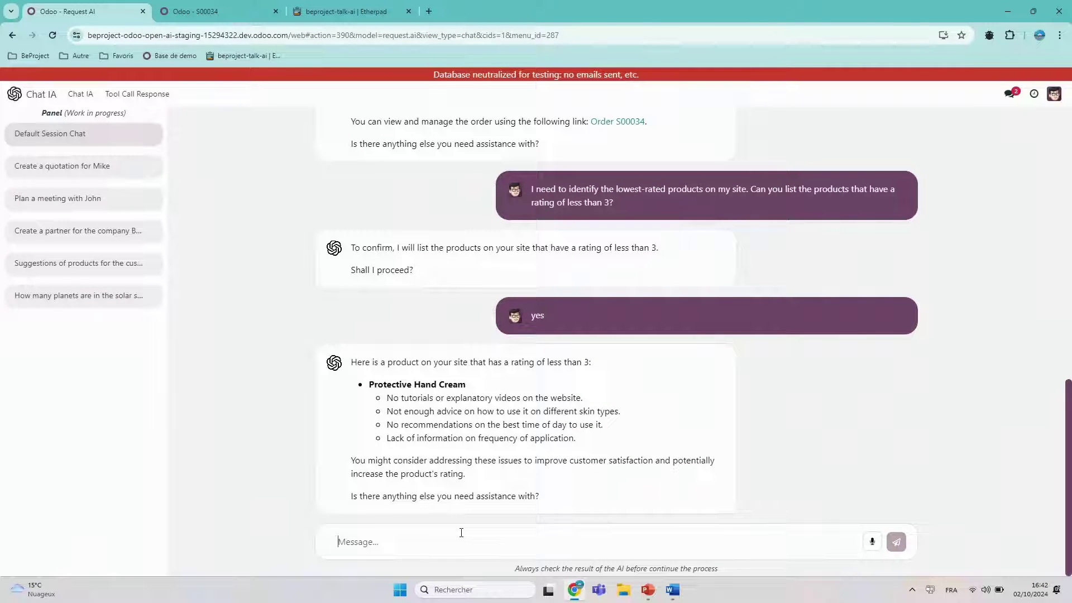
pyautogui.click(461, 532)
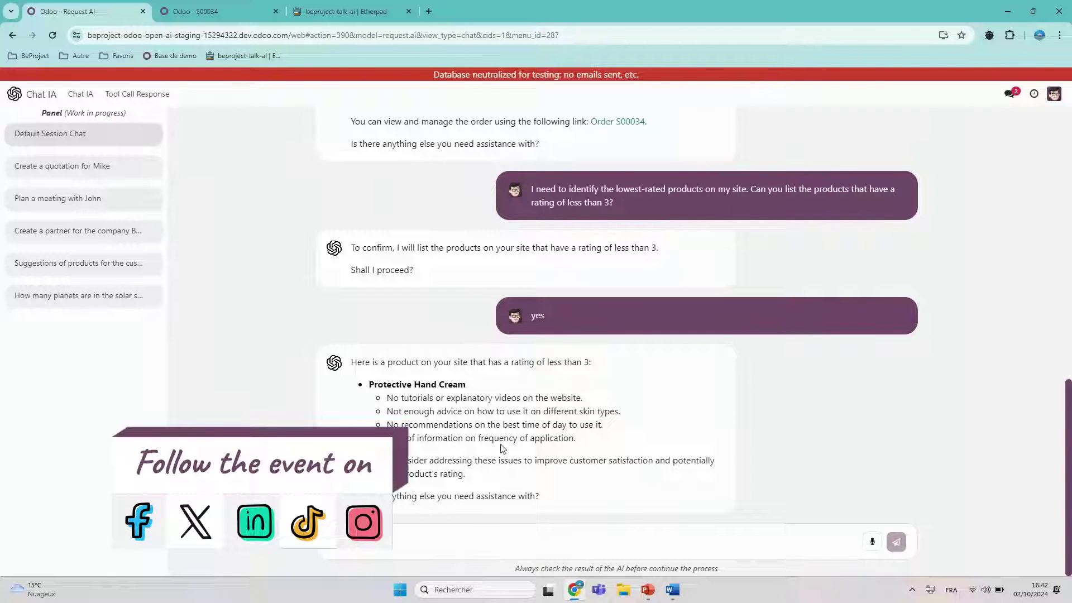
pyautogui.moveTo(517, 398); pyautogui.dragTo(545, 422)
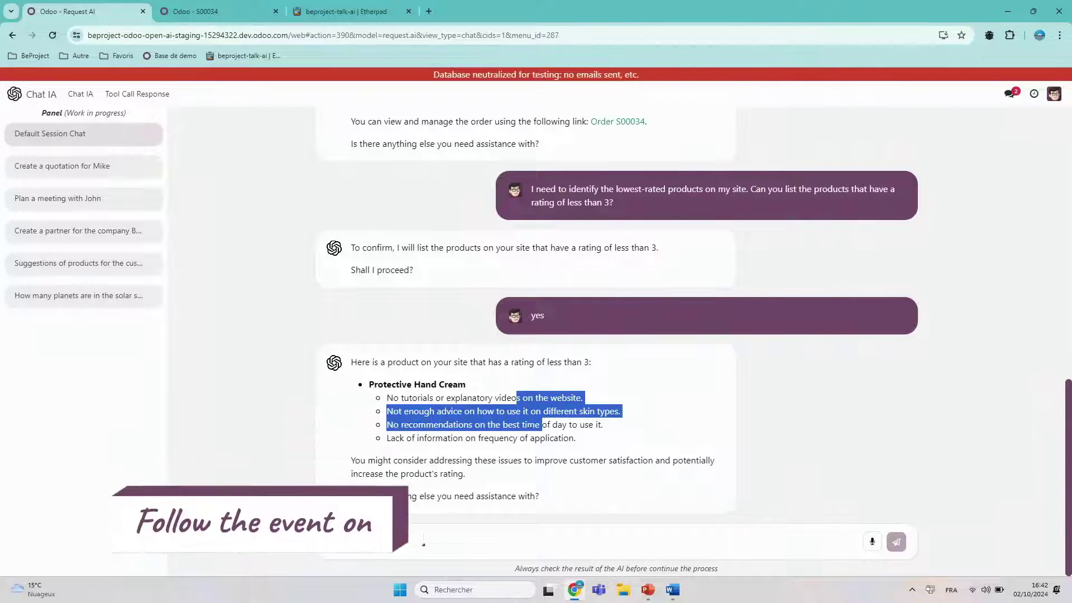
pyautogui.click(528, 423)
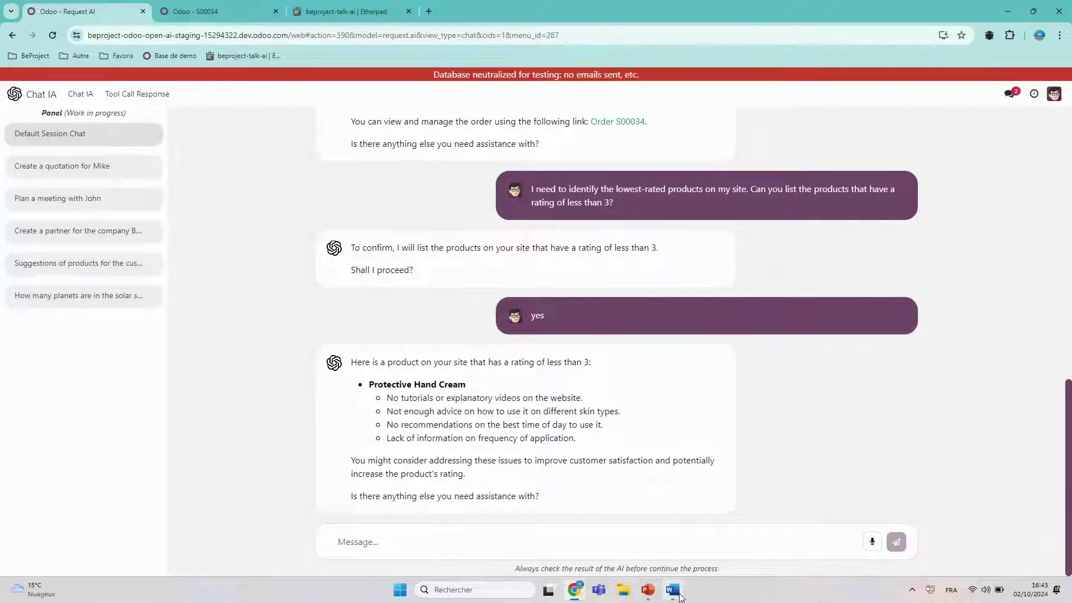
pyautogui.moveTo(679, 596)
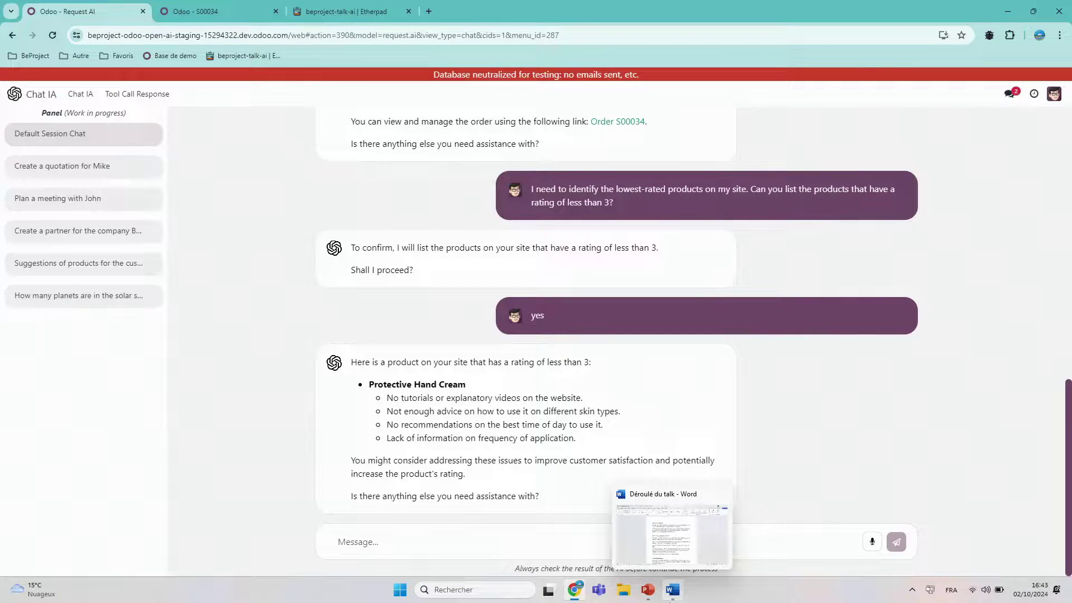
pyautogui.click(671, 597)
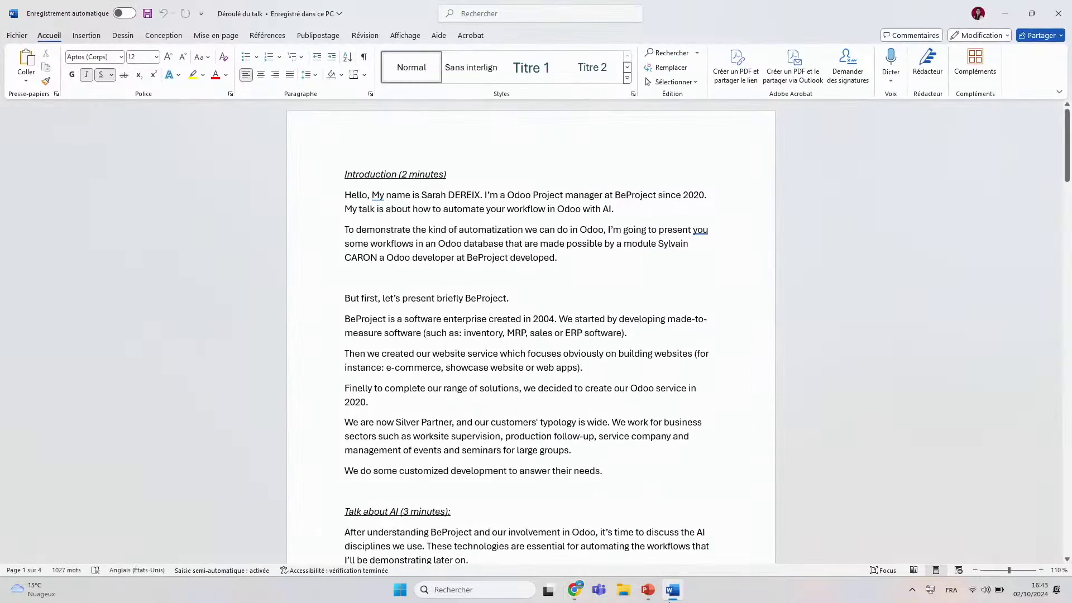
pyautogui.click(1005, 12)
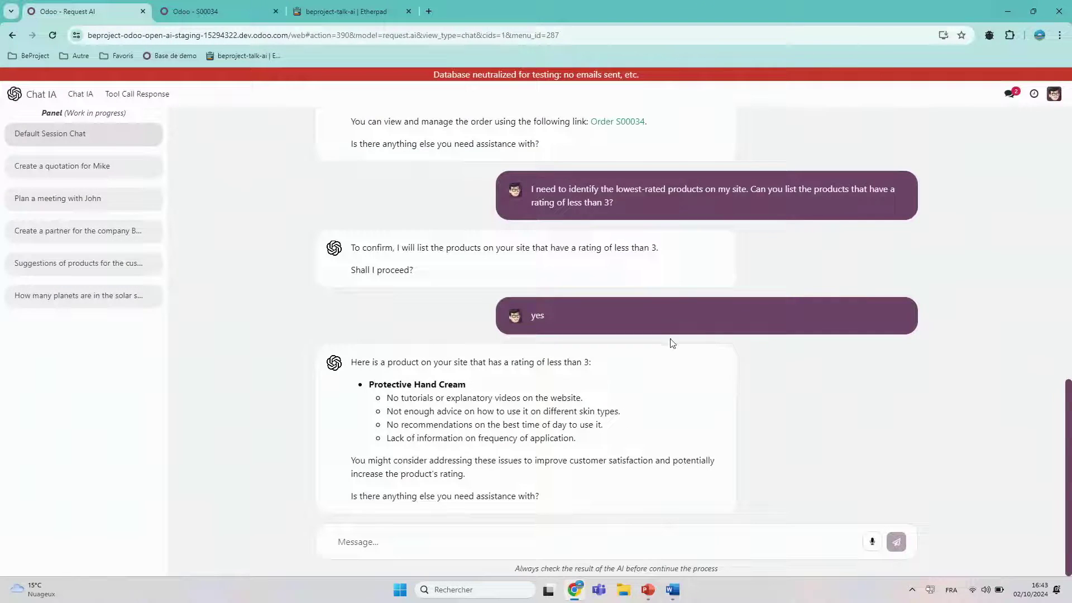
# Switch back to the PowerPoint presentation and deselect the rating prompt's text
pyautogui.click(646, 590)
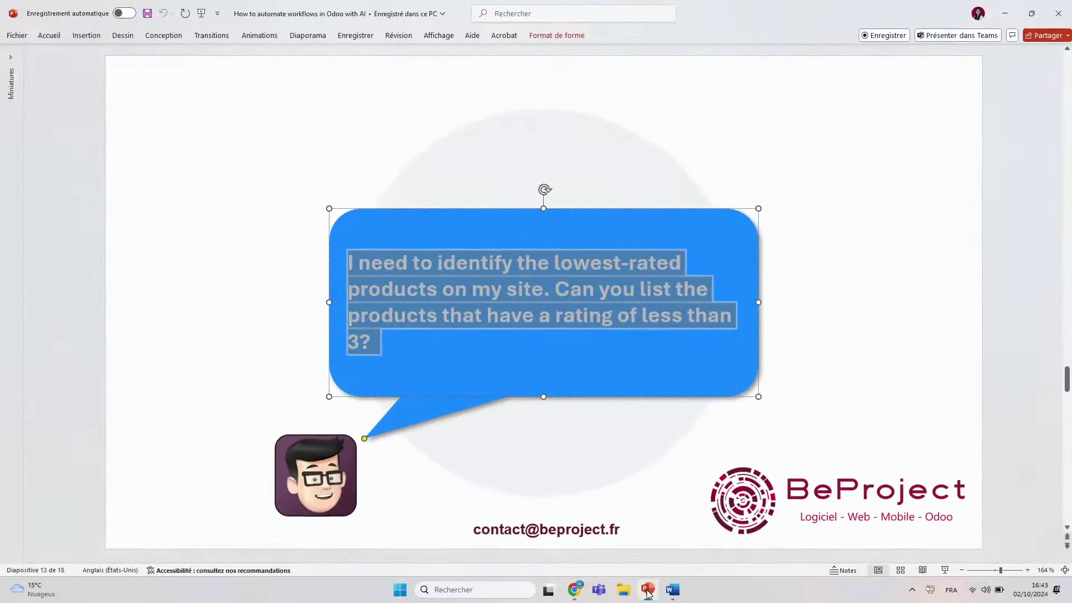
pyautogui.click(880, 209)
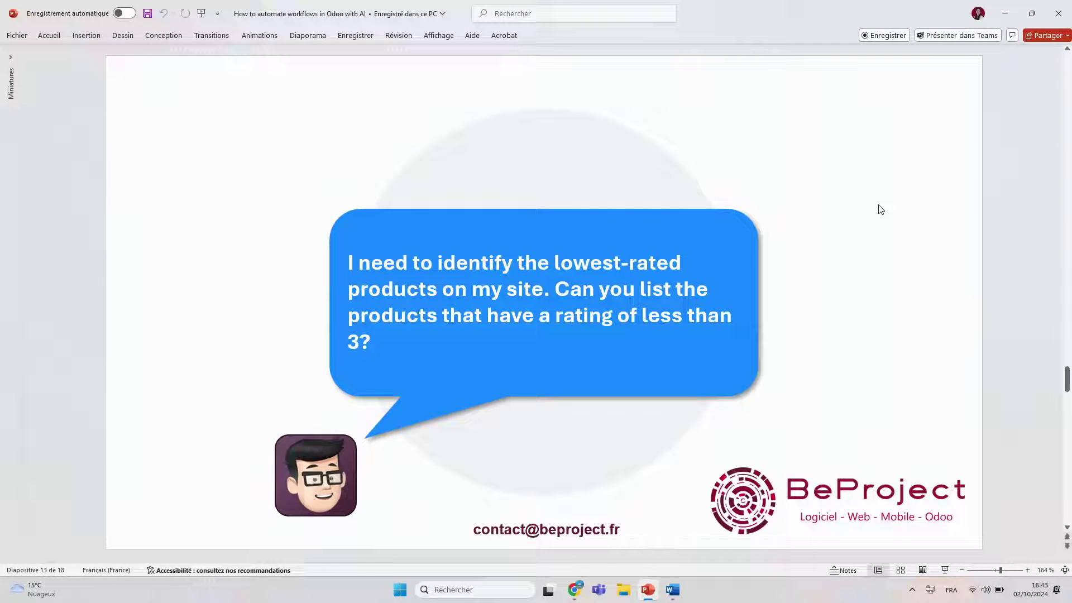